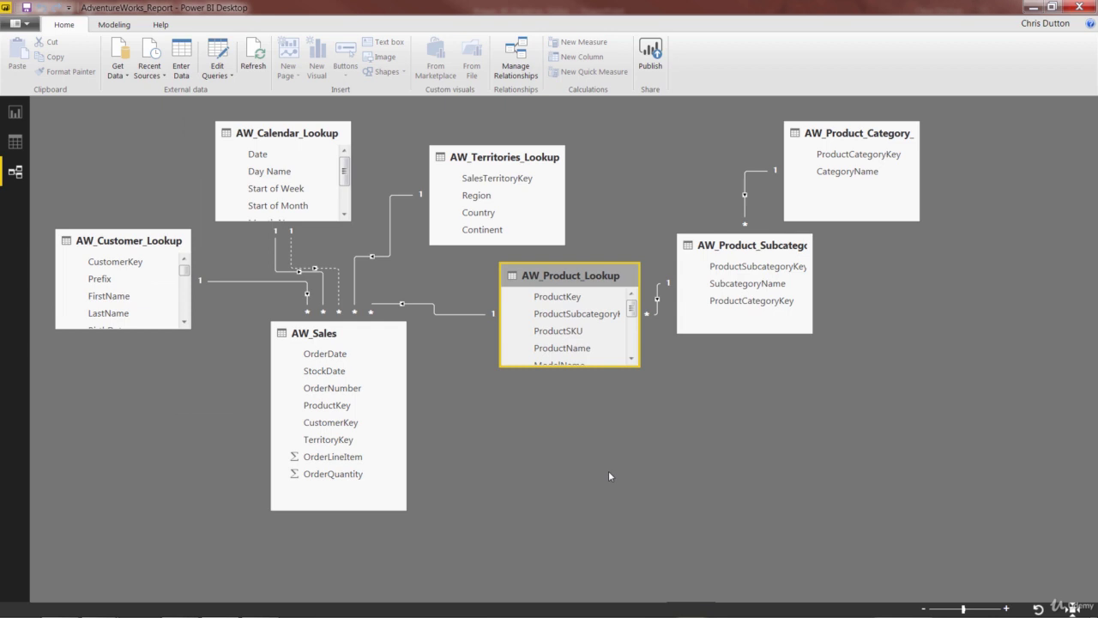
Import AdventureWorks_Returns.csv from the Adventure Works folder as a Text/CSV source.
left_click(113, 75)
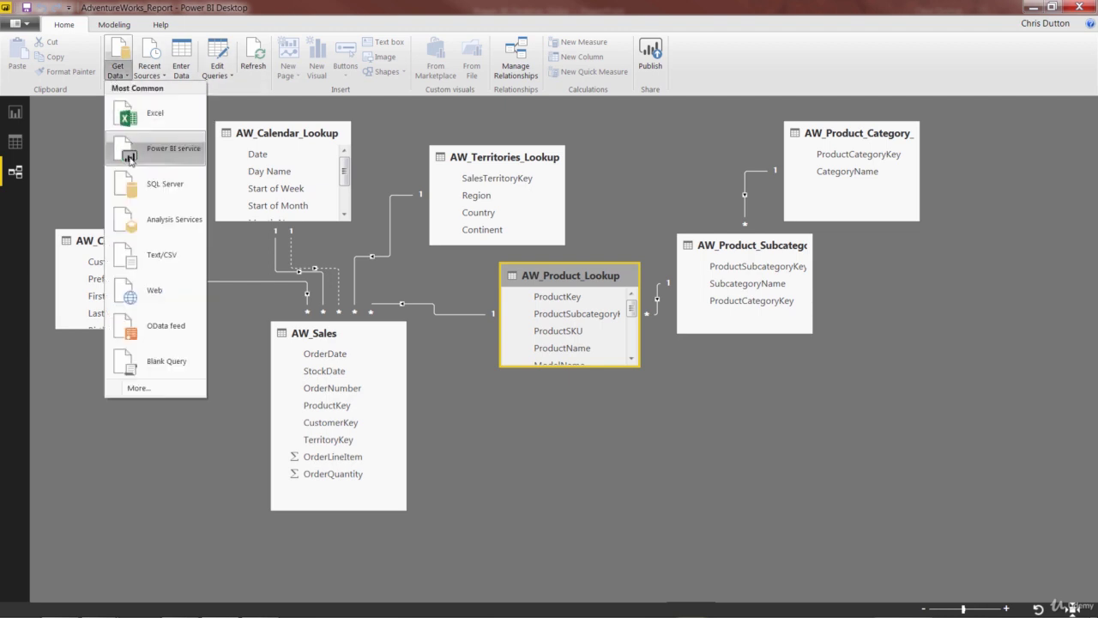
left_click(166, 261)
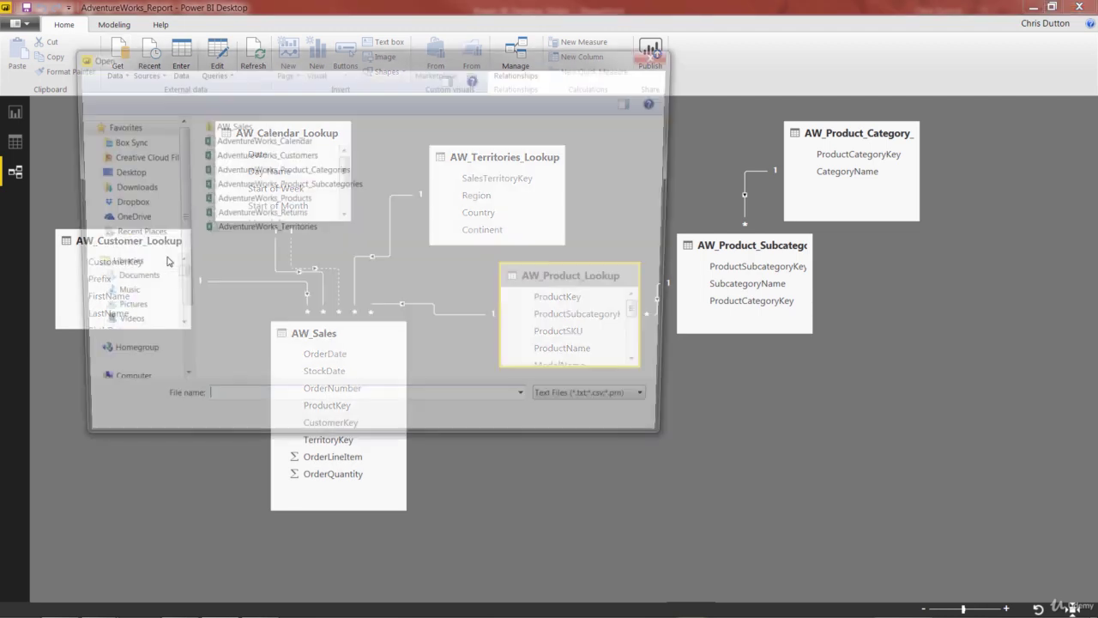
left_click(287, 218)
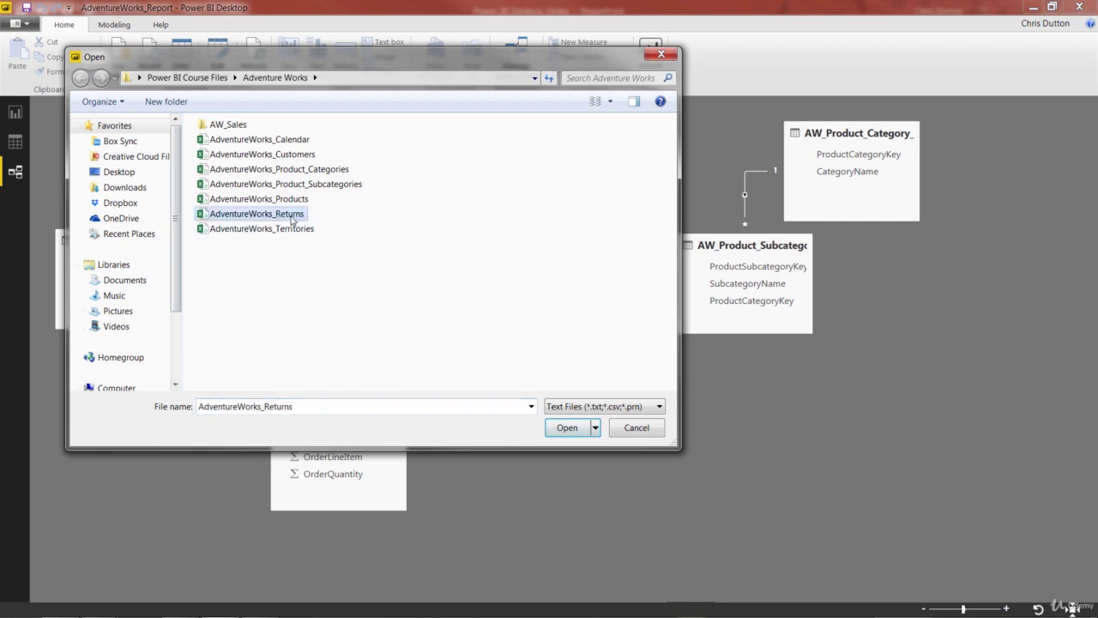
left_click(291, 227)
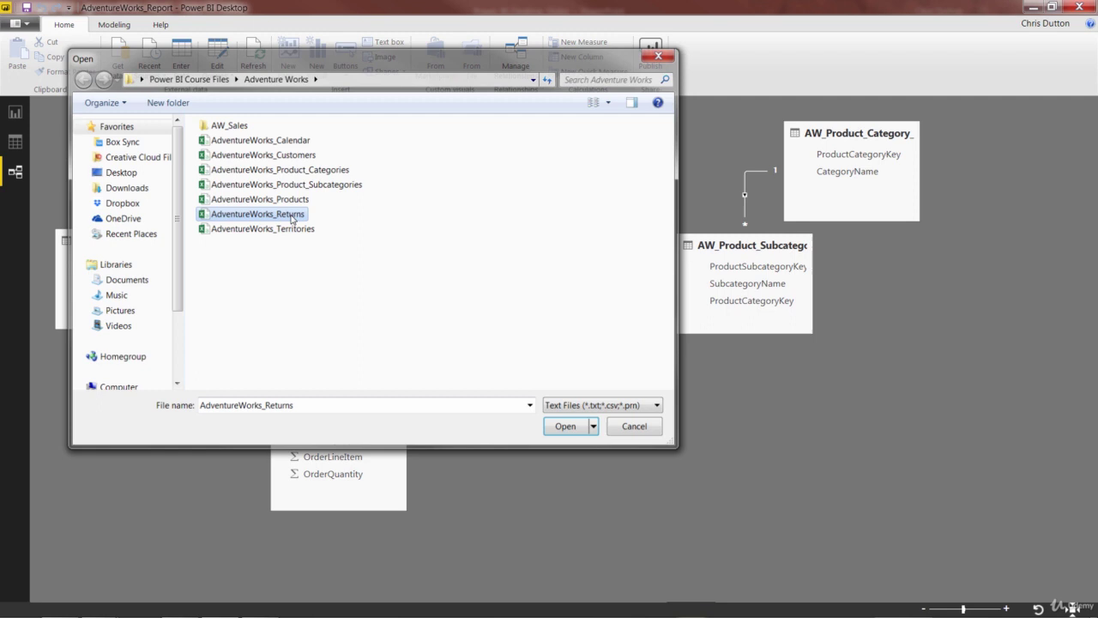
double_click(291, 219)
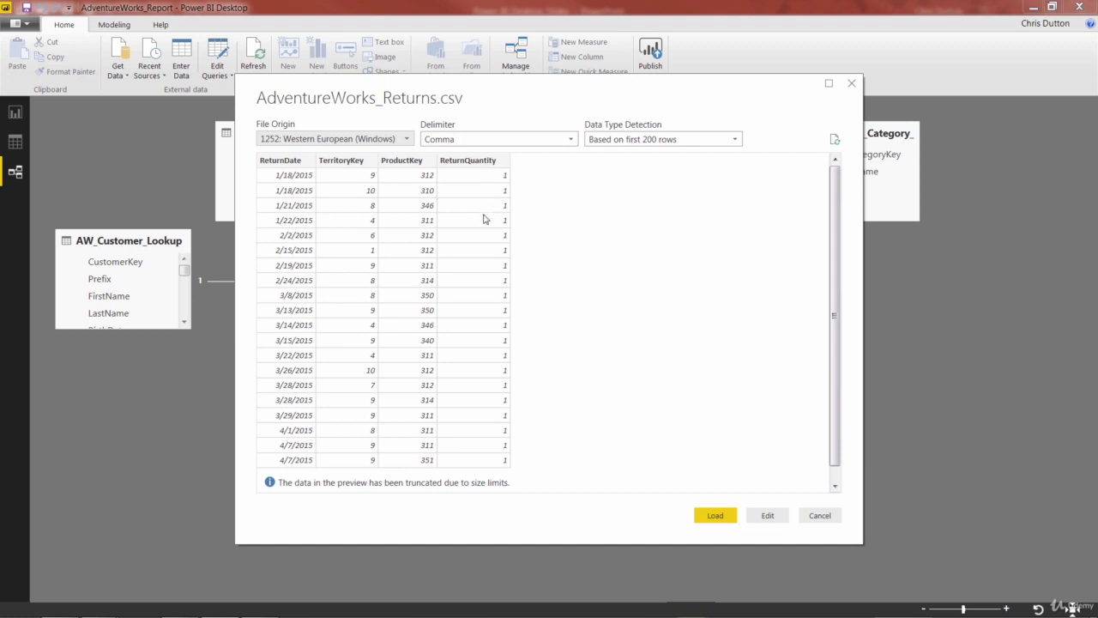
Edit the returns data in Power Query and rename the query to AW_Returns.
left_click(767, 515)
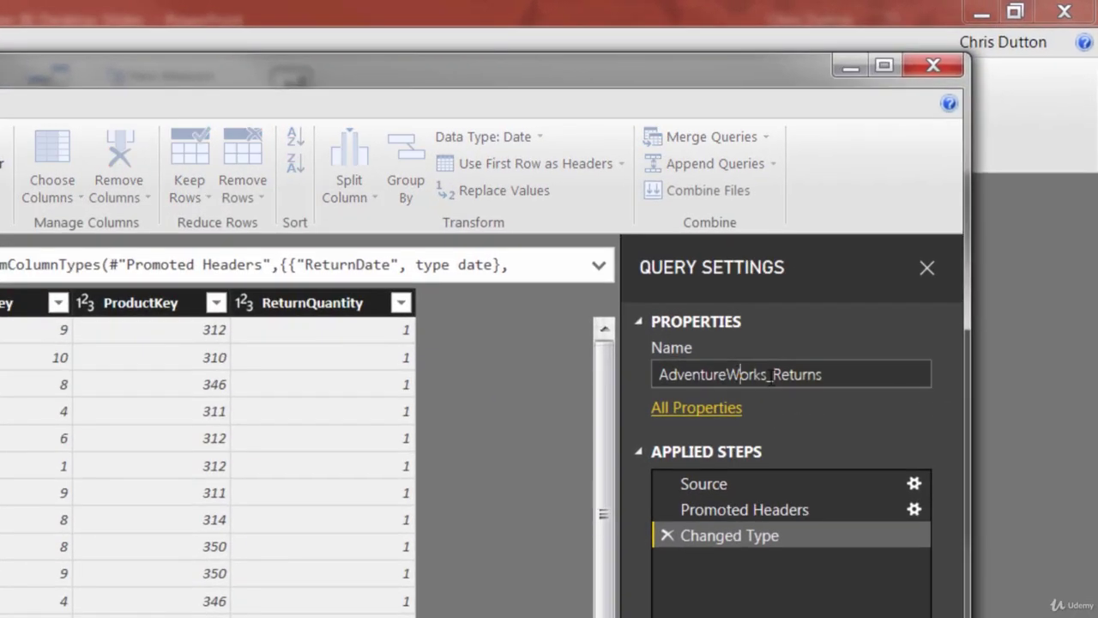
left_click_drag(768, 375, 647, 376)
type("AW")
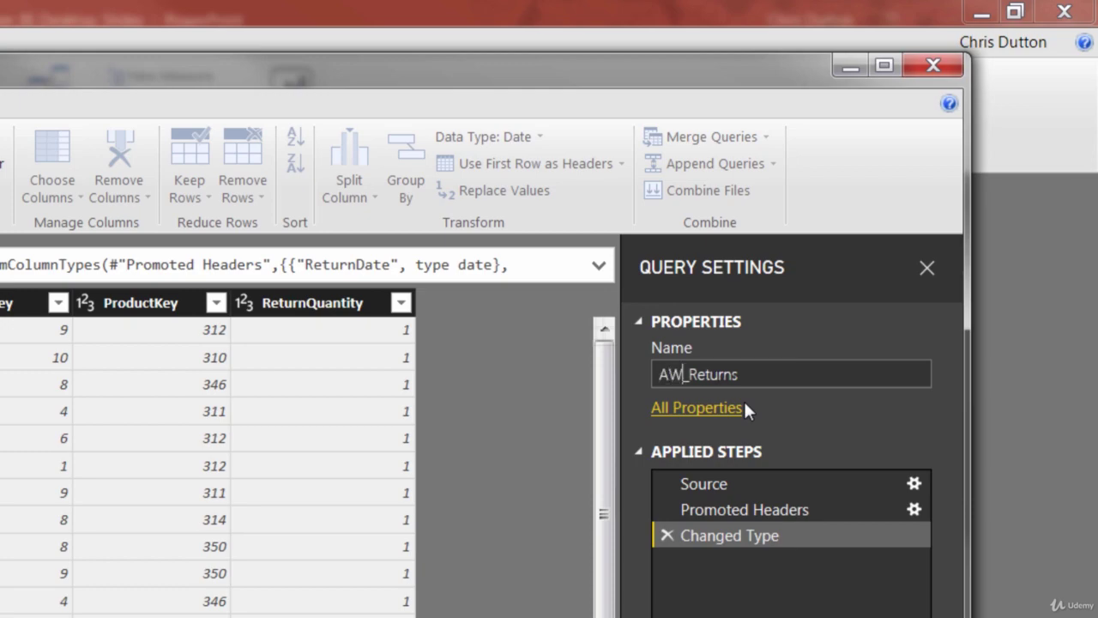
key("Return")
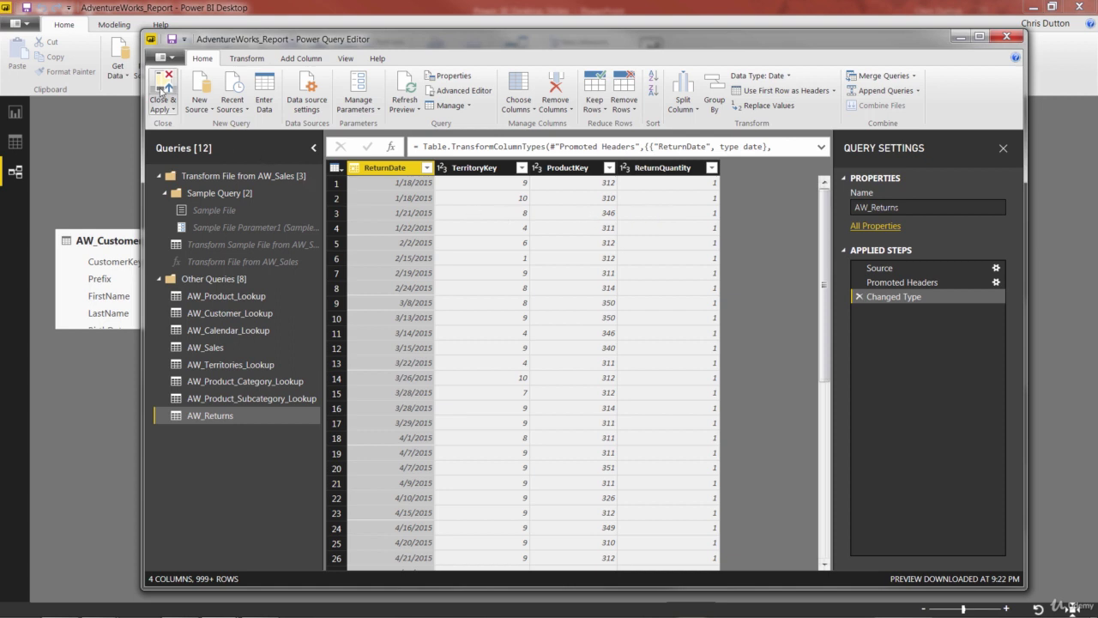
Load AW_Returns into the model and move it below AW_Product_Lookup.
left_click(163, 86)
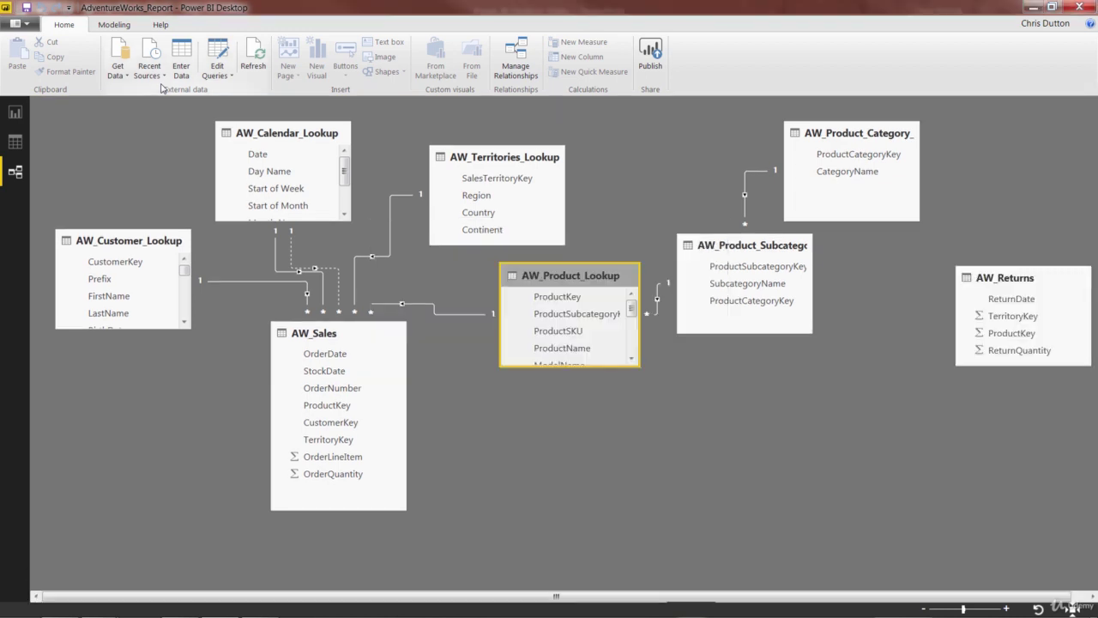
left_click(1010, 278)
mouse_move(1010, 278)
left_mouse_down()
mouse_move(733, 315)
mouse_move(511, 401)
left_mouse_up()
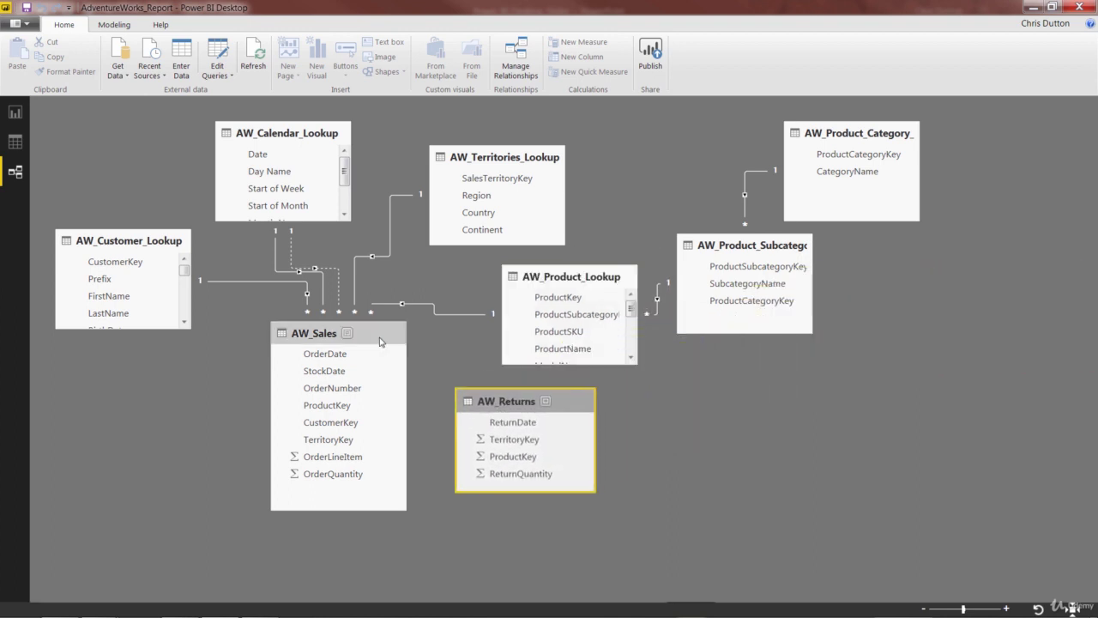
Place AW_Returns beside AW_Sales at matching height and reposition the territory and product lookups.
mouse_move(304, 340)
left_mouse_down()
mouse_move(270, 371)
mouse_move(199, 387)
left_mouse_up()
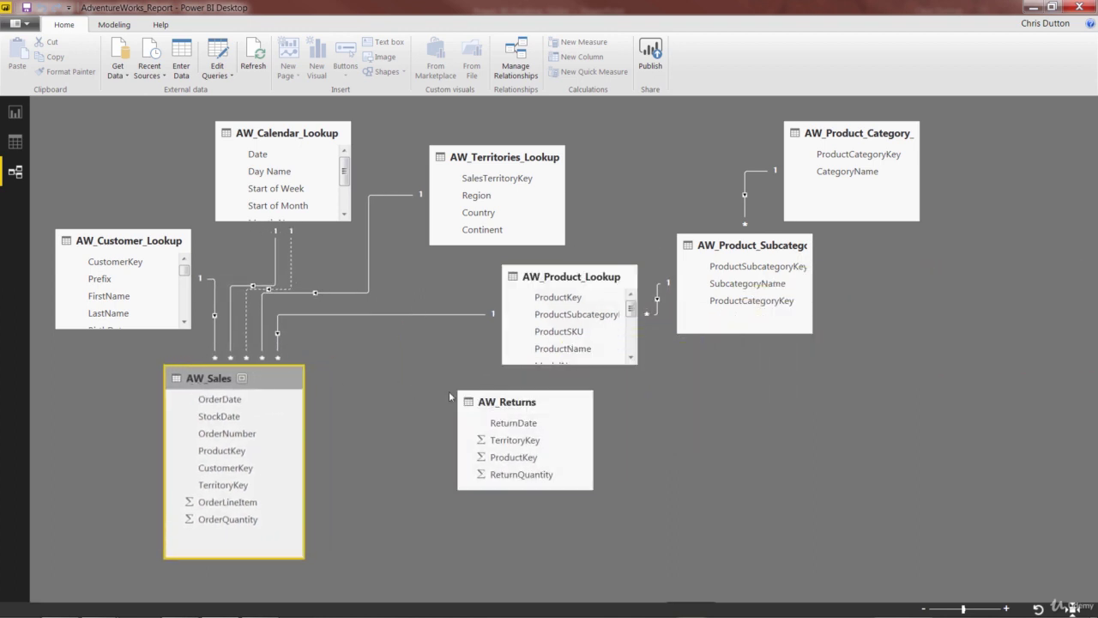
left_click_drag(506, 401, 394, 379)
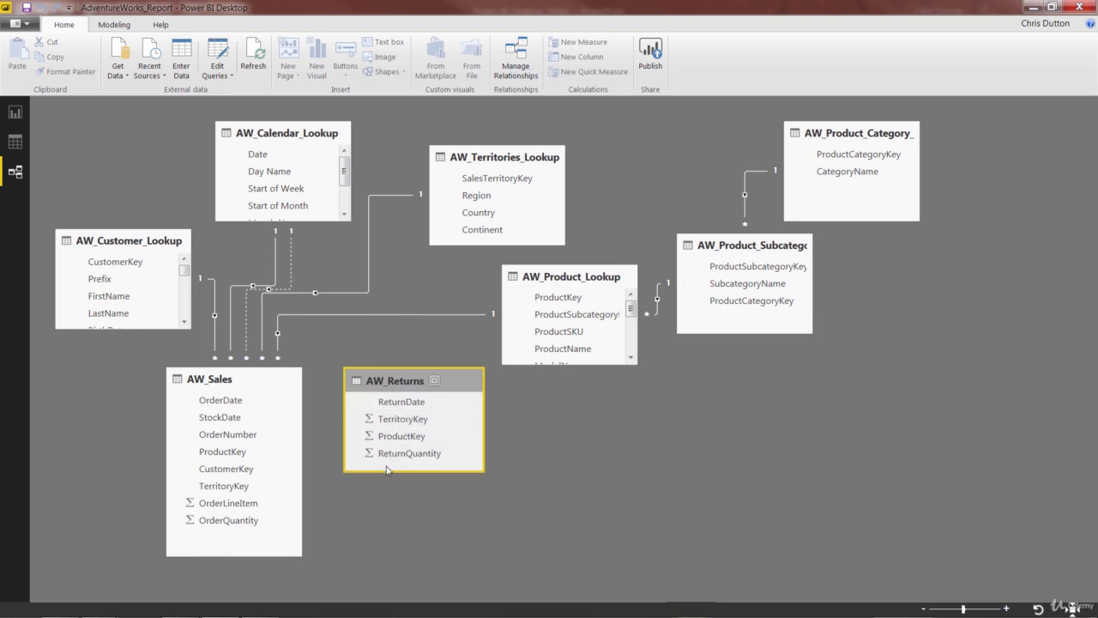
left_click_drag(380, 470, 380, 557)
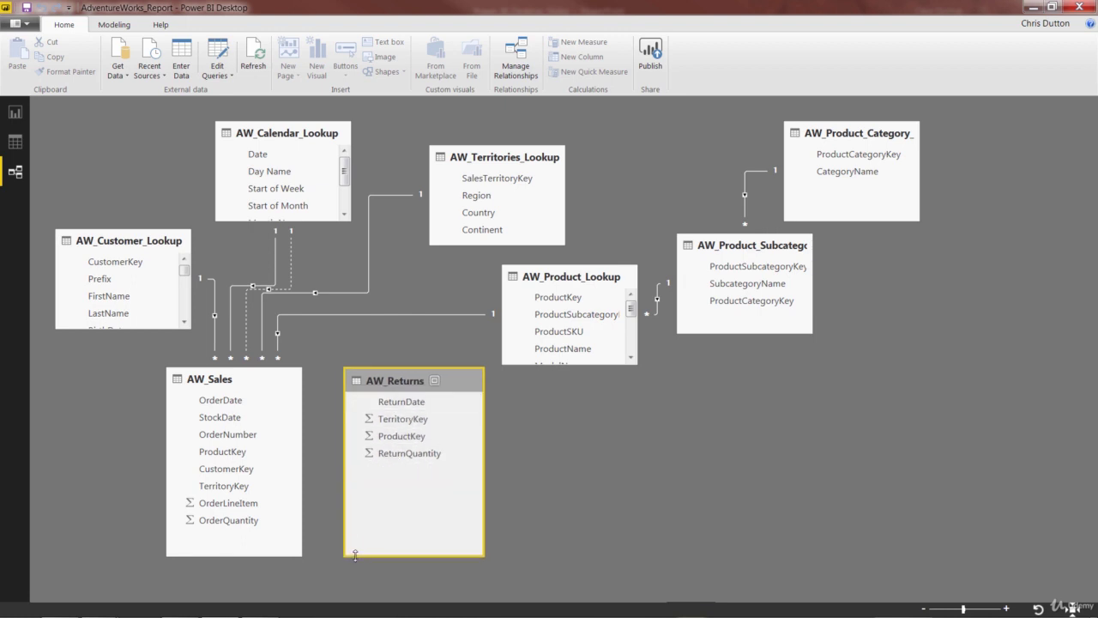
left_click_drag(482, 164, 453, 180)
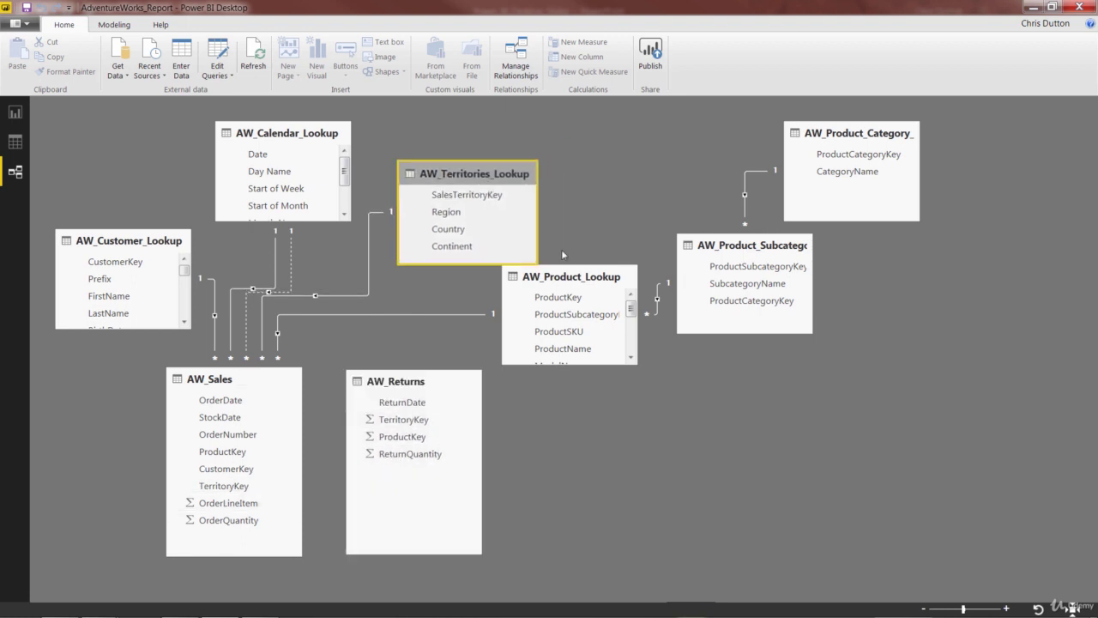
left_click_drag(575, 282, 588, 290)
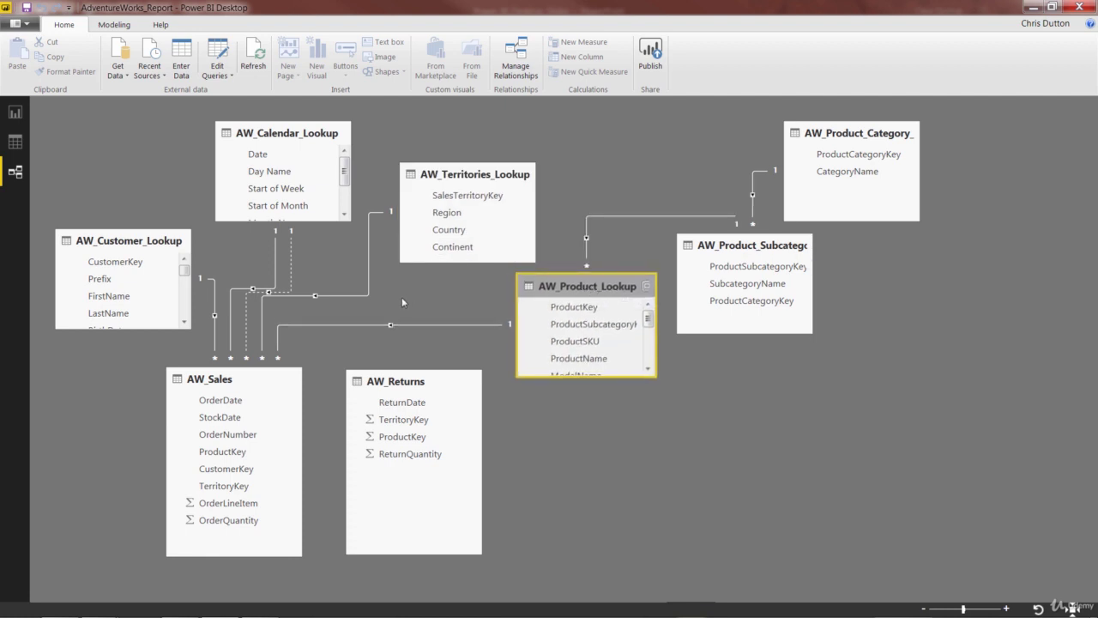
mouse_move(402, 402)
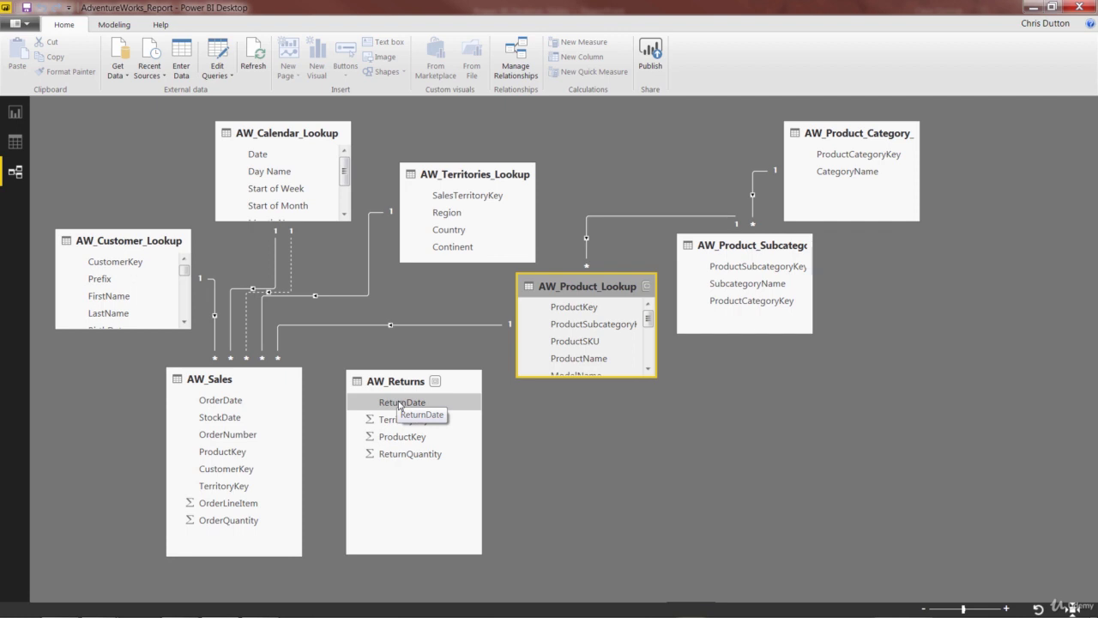
left_click(399, 405)
left_click_drag(399, 405, 216, 406)
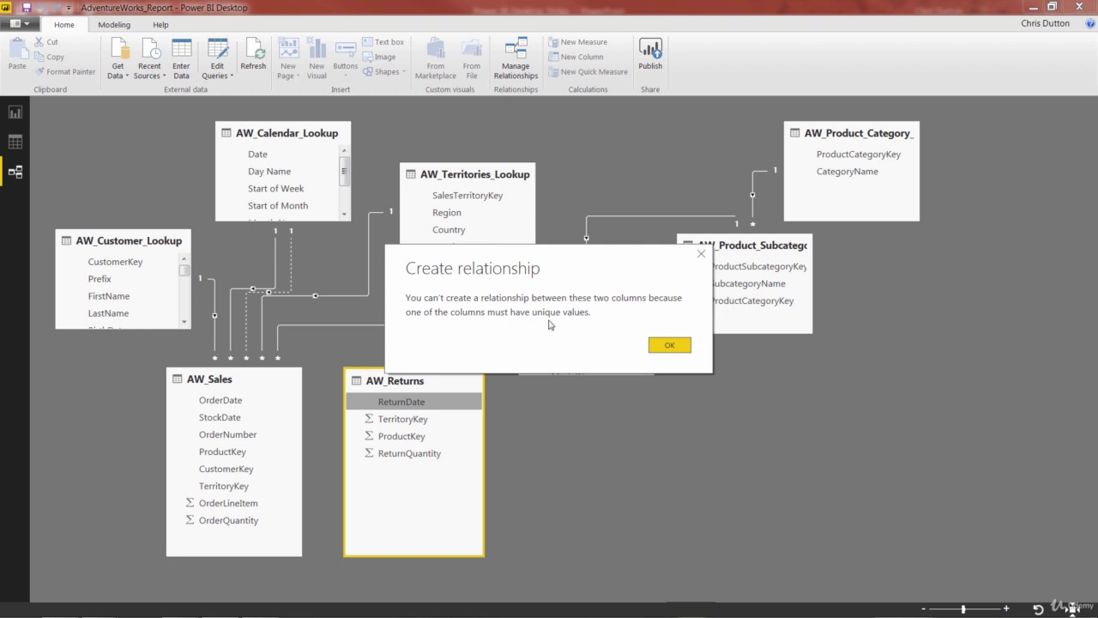
left_click(675, 347)
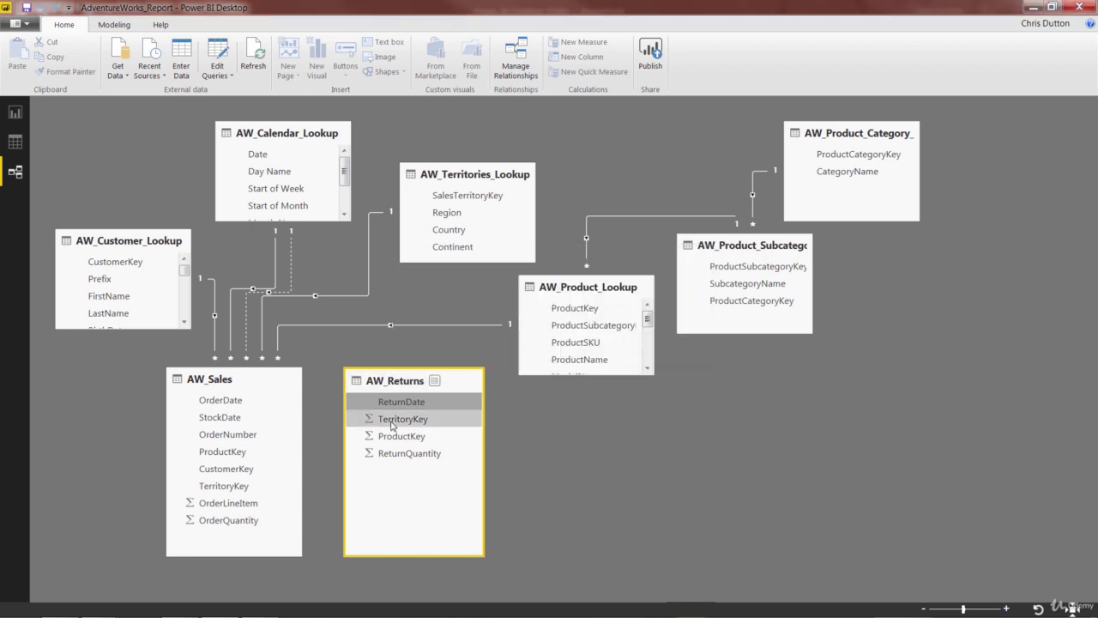
left_click_drag(393, 422, 225, 487)
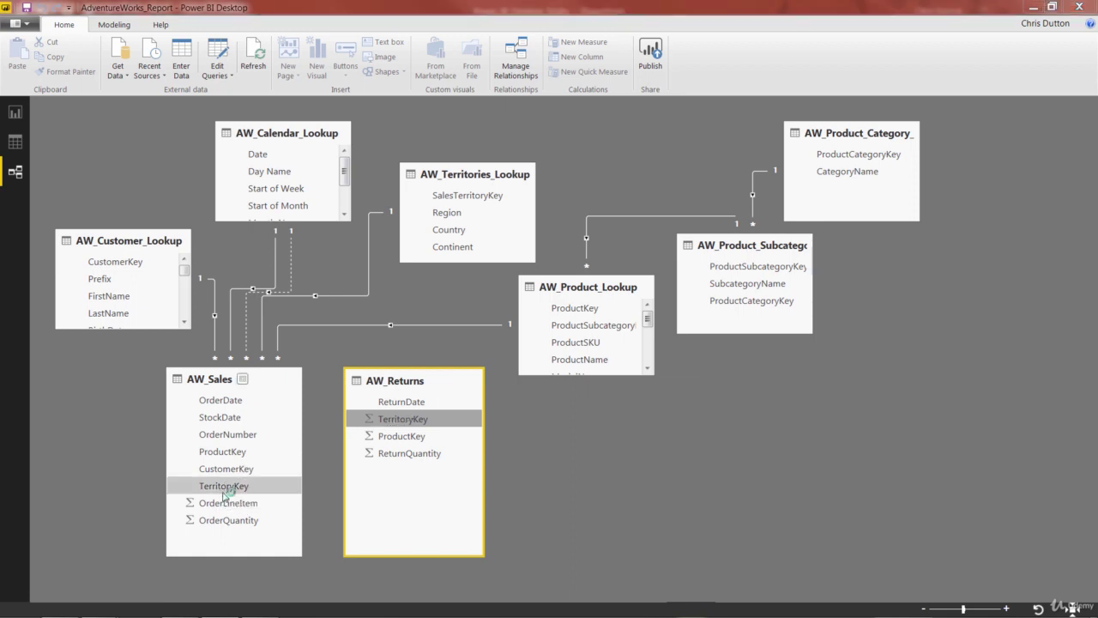
left_click(657, 346)
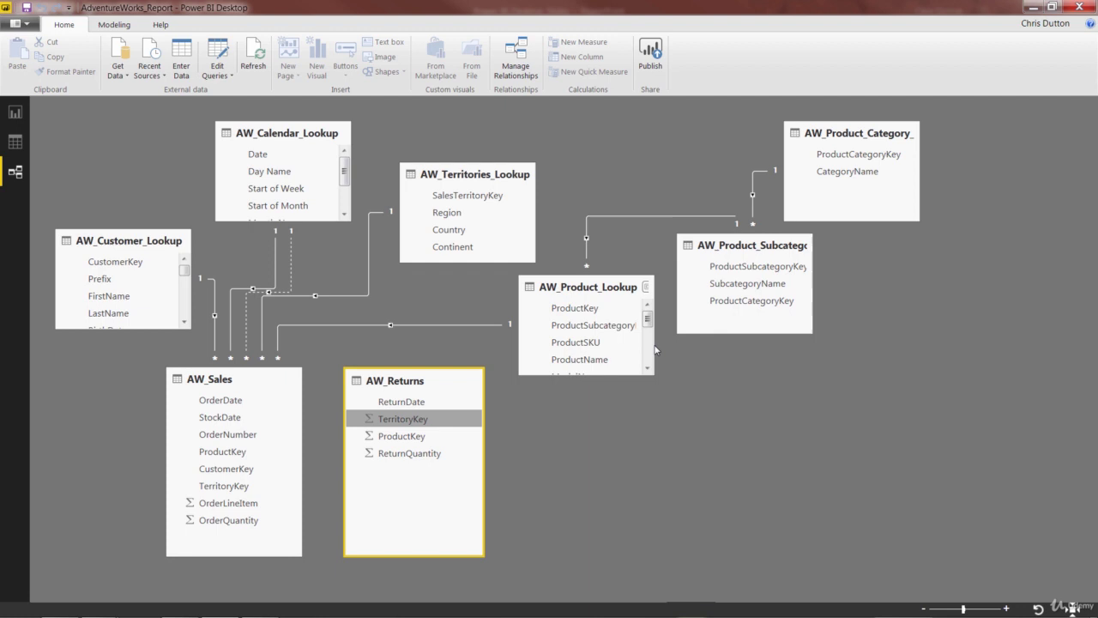
Relate AW_Returns TerritoryKey, ReturnDate and ProductKey to the territory, calendar and product lookups.
mouse_move(414, 380)
mouse_move(400, 425)
left_mouse_down()
mouse_move(480, 199)
mouse_move(534, 221)
left_mouse_up()
mouse_move(402, 402)
left_mouse_down()
mouse_move(254, 178)
mouse_move(256, 155)
left_mouse_up()
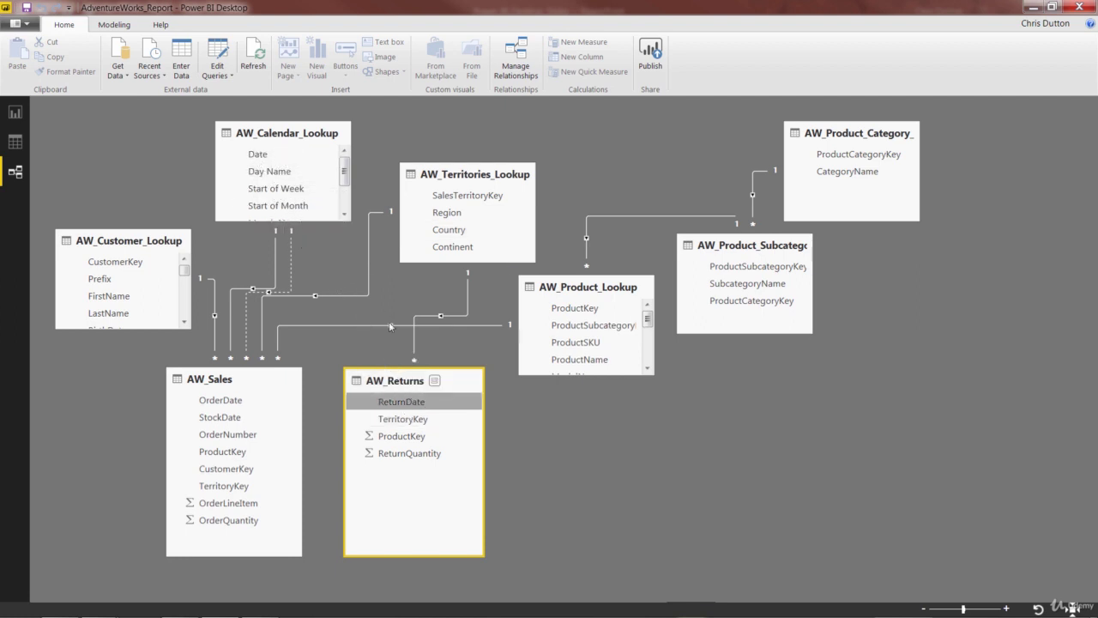
mouse_move(414, 433)
left_mouse_down()
mouse_move(505, 373)
mouse_move(566, 310)
left_mouse_up()
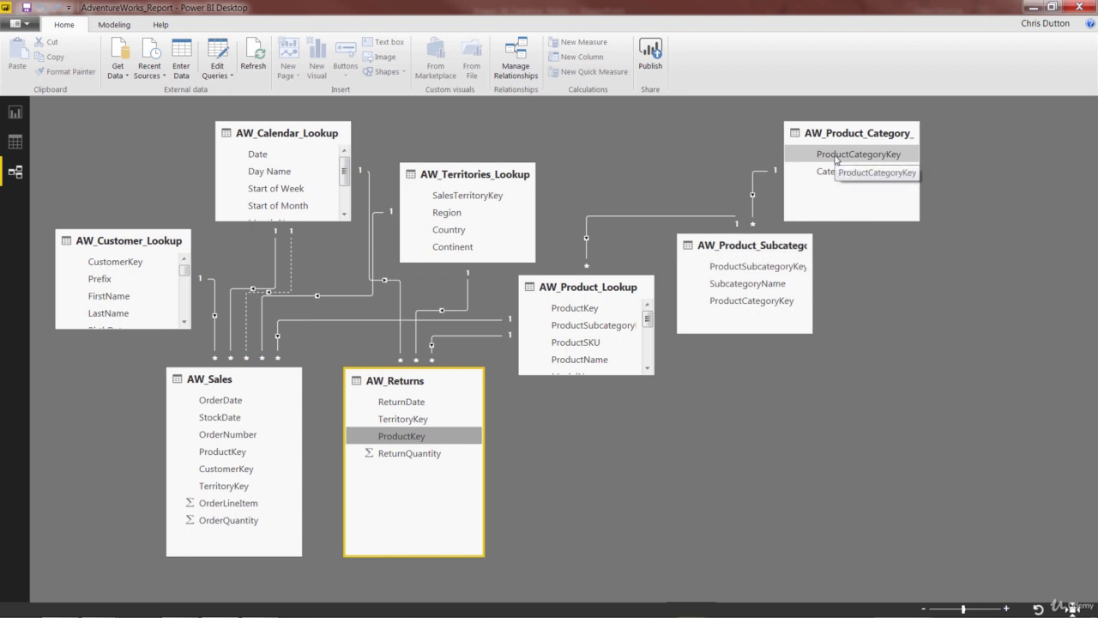
left_click(497, 296)
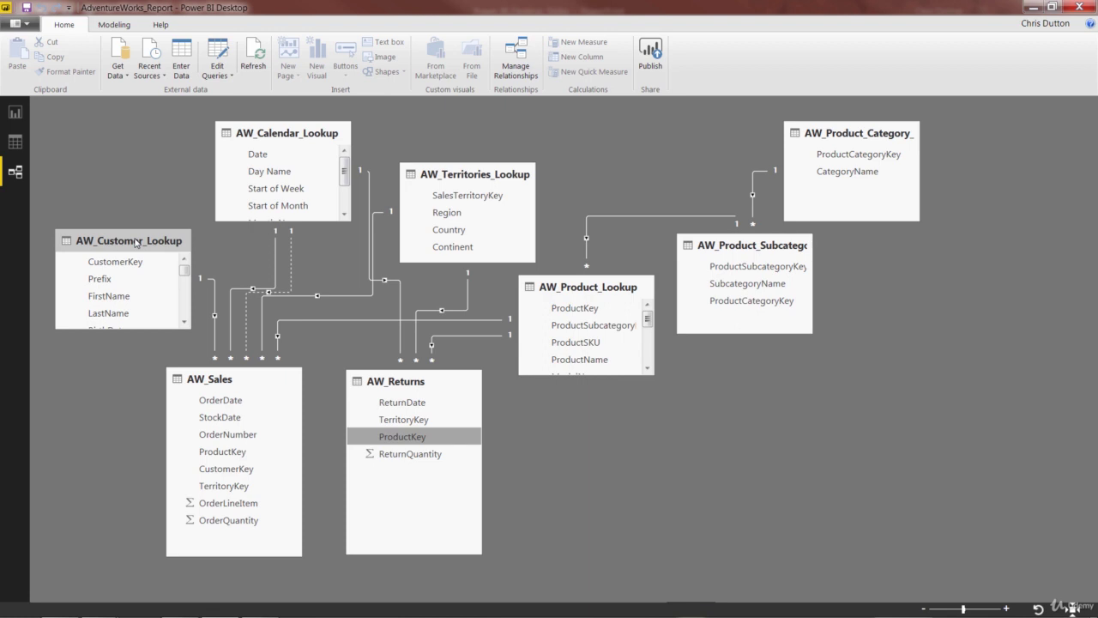
Add AW_Returns ReturnQuantity to the product quantity table on the report page.
left_click(12, 115)
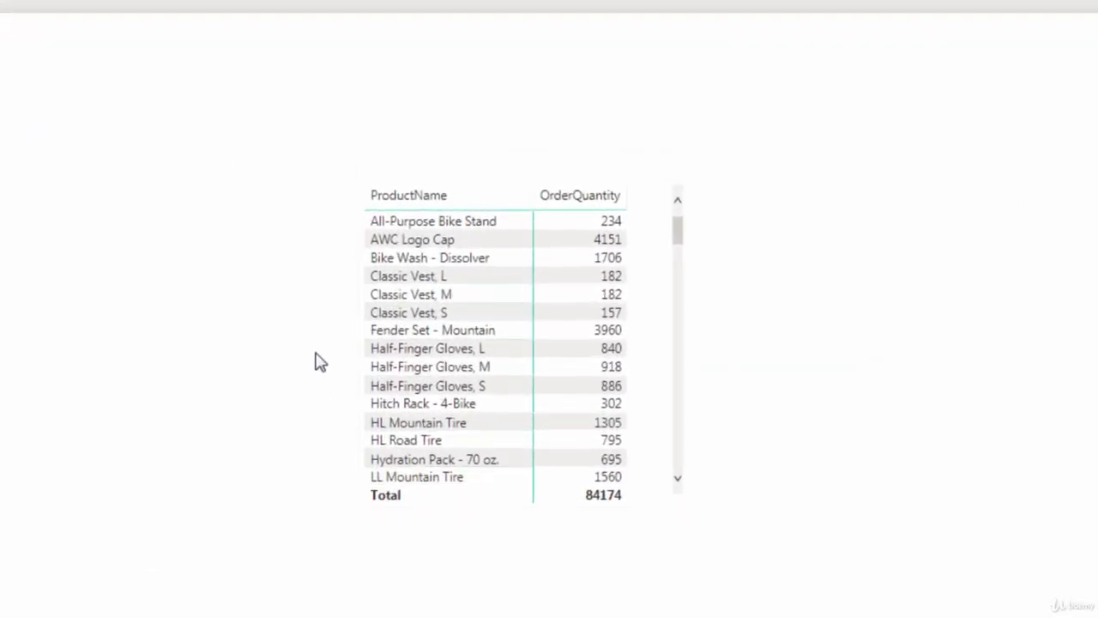
mouse_move(329, 215)
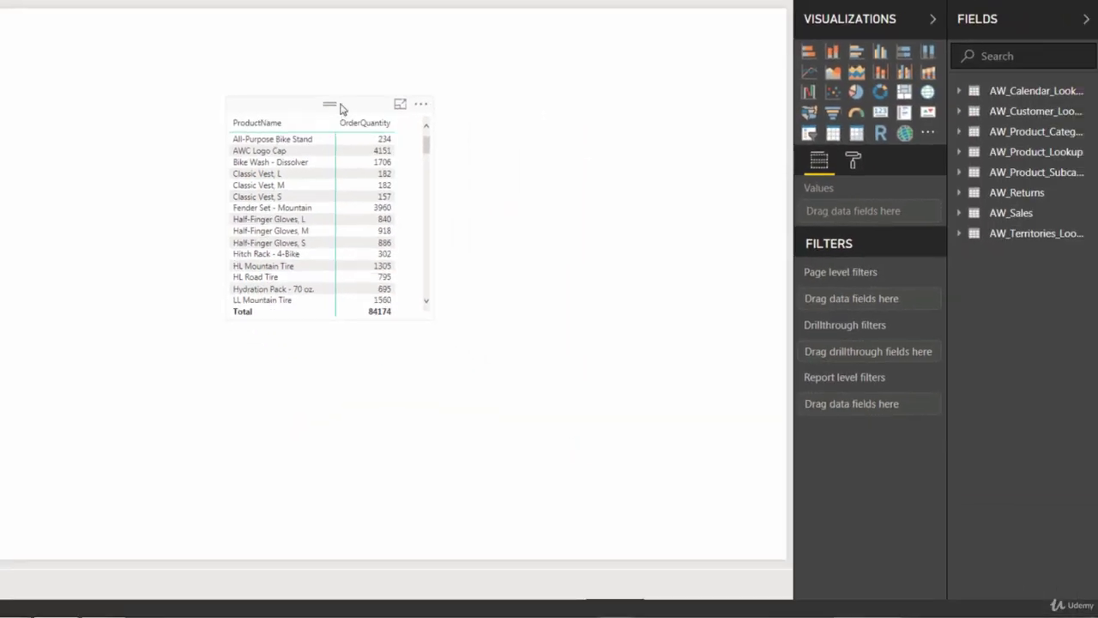
left_click(339, 109)
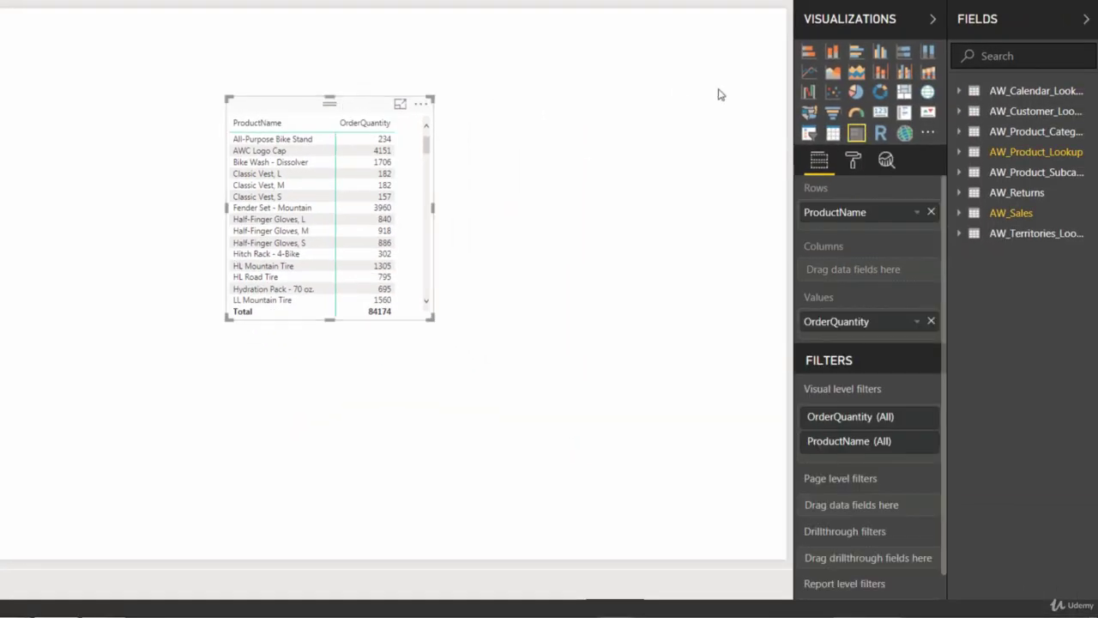
mouse_move(1017, 192)
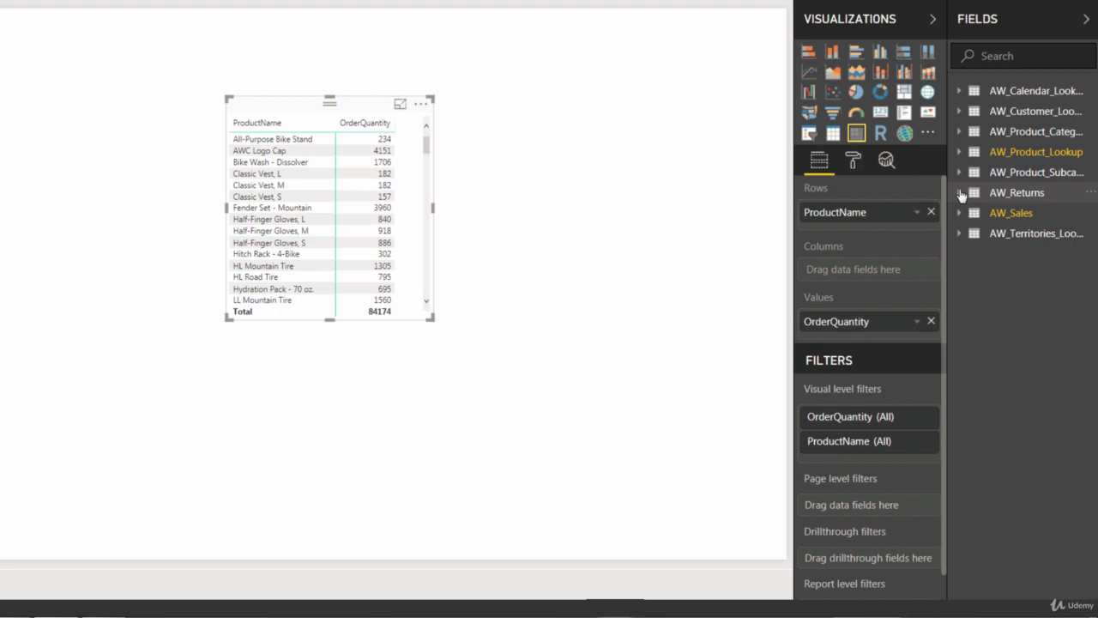
left_click(965, 194)
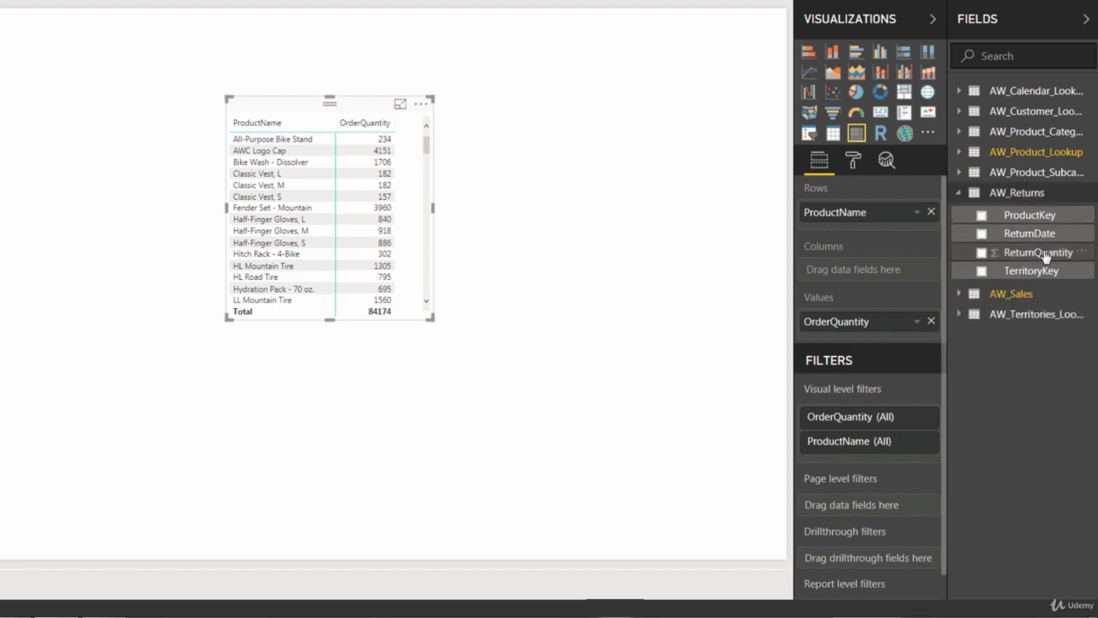
left_click_drag(1042, 251, 901, 337)
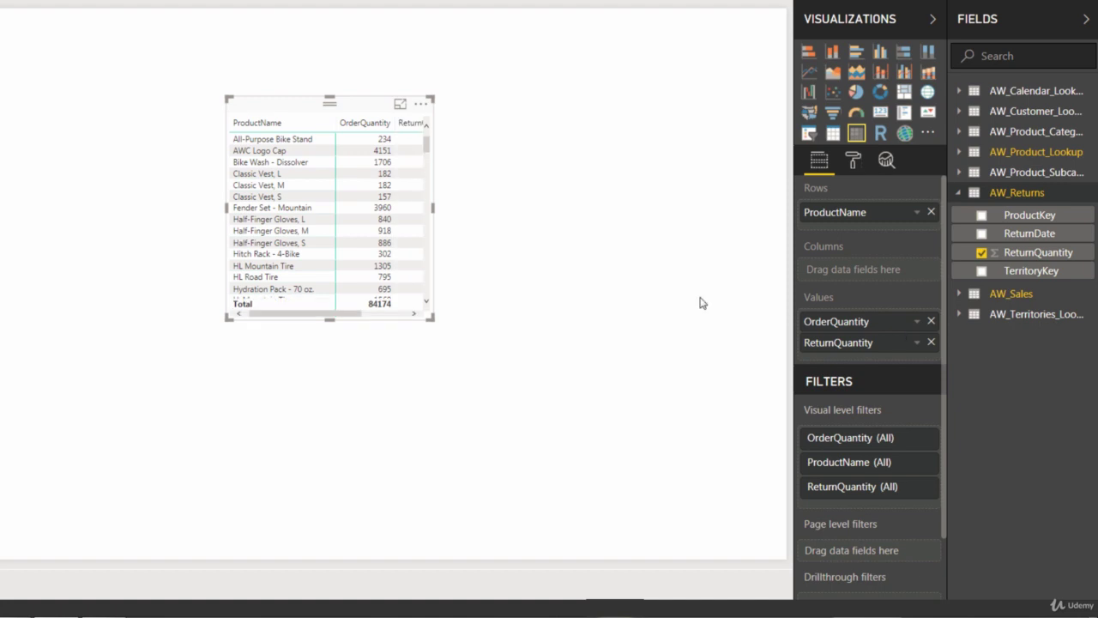
Widen and lengthen the table visual and move it to the upper left.
left_click_drag(431, 208, 495, 217)
left_click_drag(361, 319, 349, 511)
left_click_drag(295, 112, 239, 89)
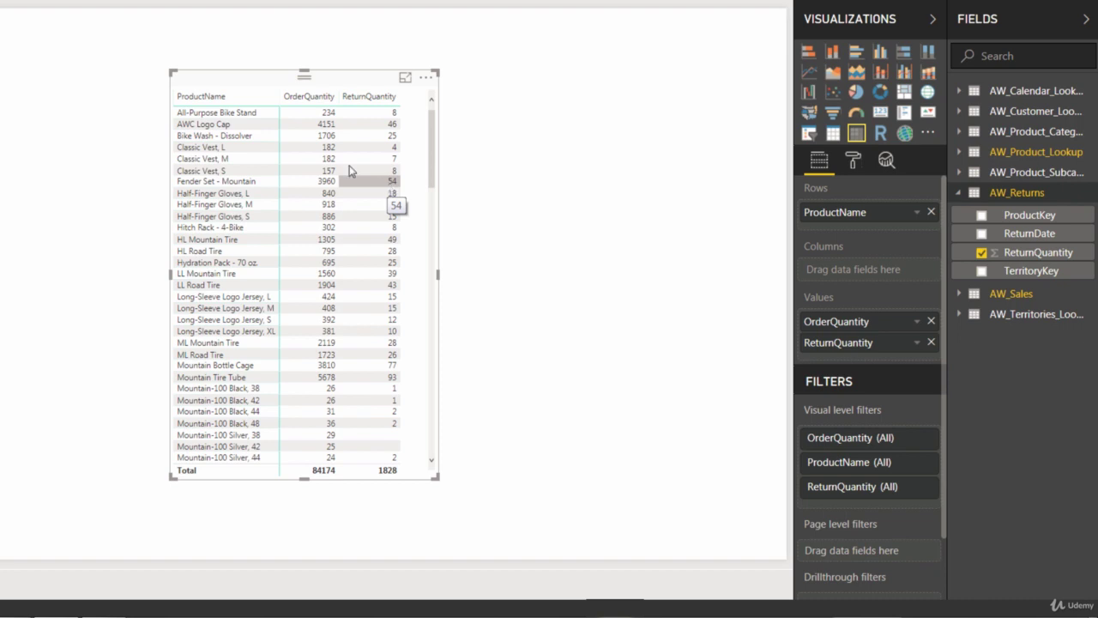
Replace ProductName in the table rows with AW_Customer_Lookup Gender.
left_click(932, 212)
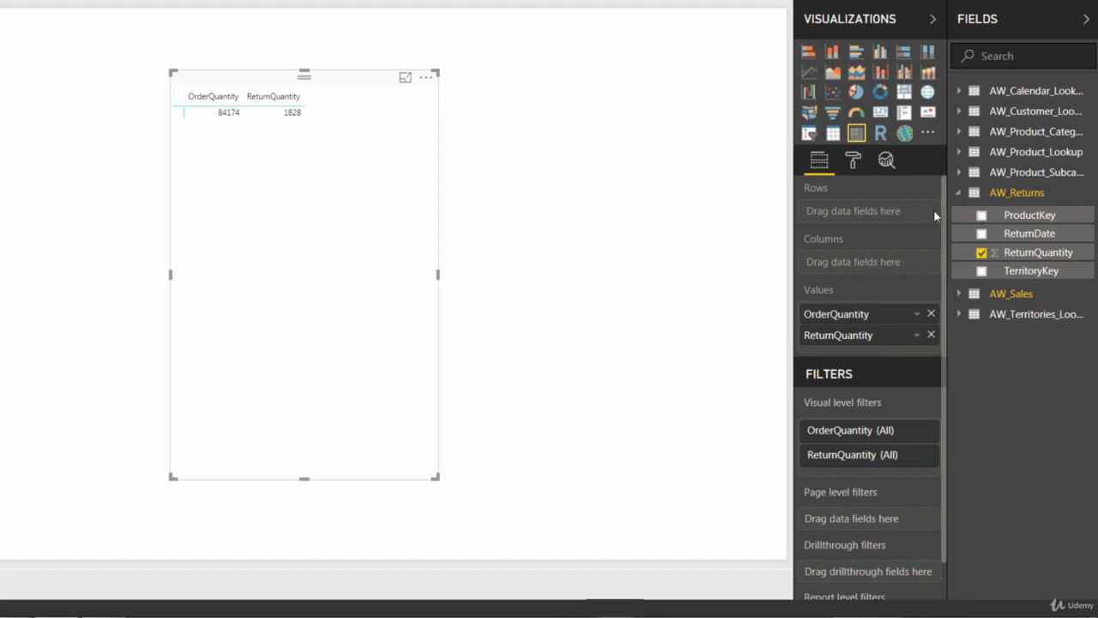
mouse_move(1017, 193)
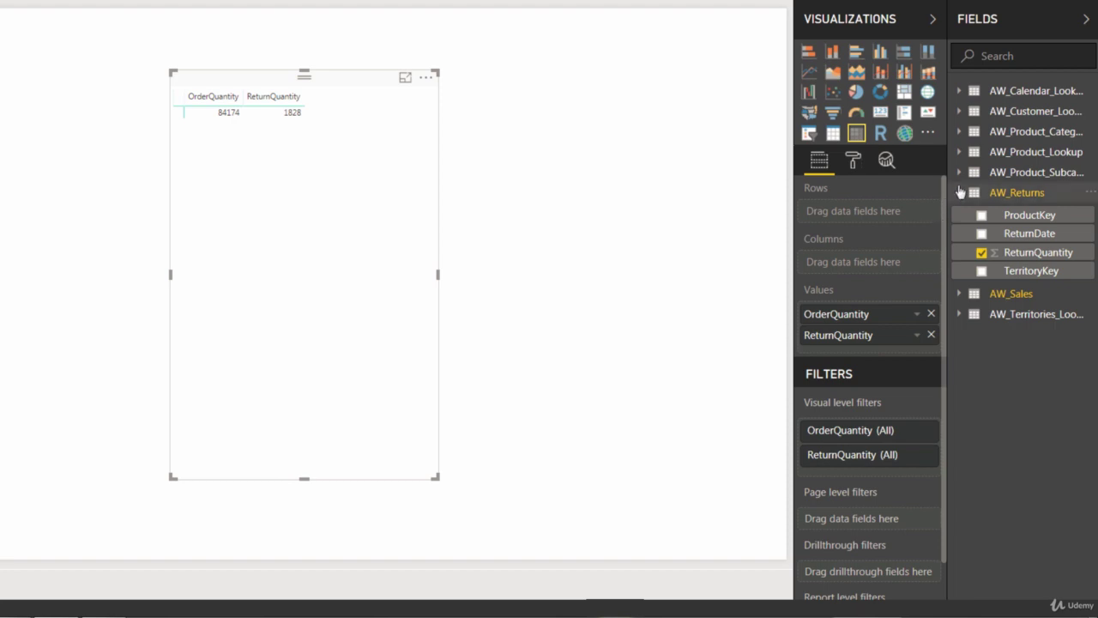
left_click(958, 113)
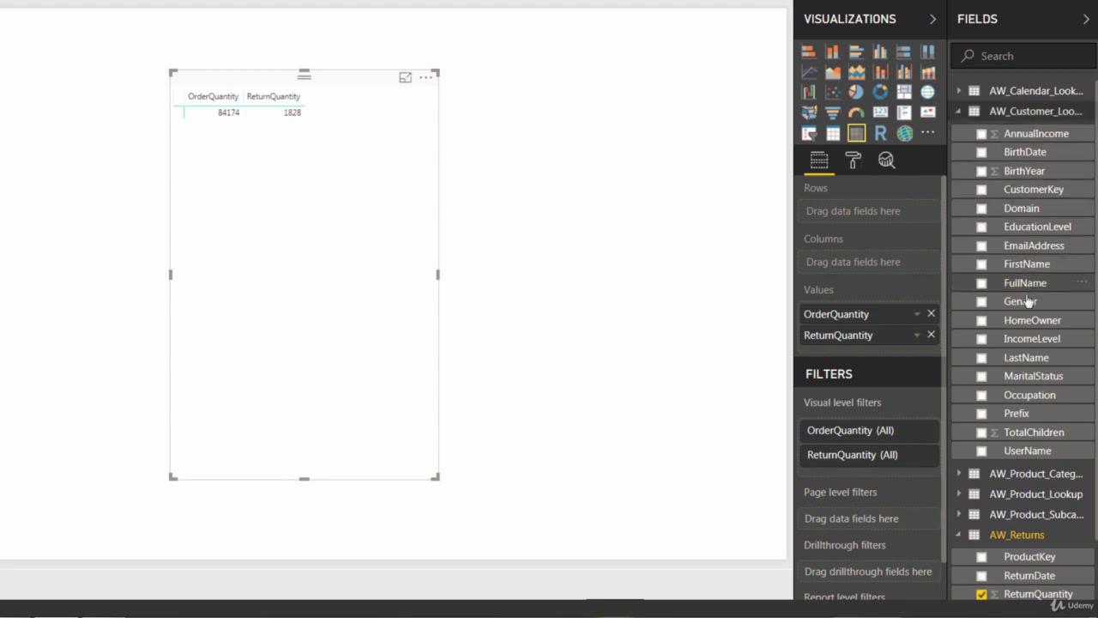
left_click_drag(1027, 301, 876, 220)
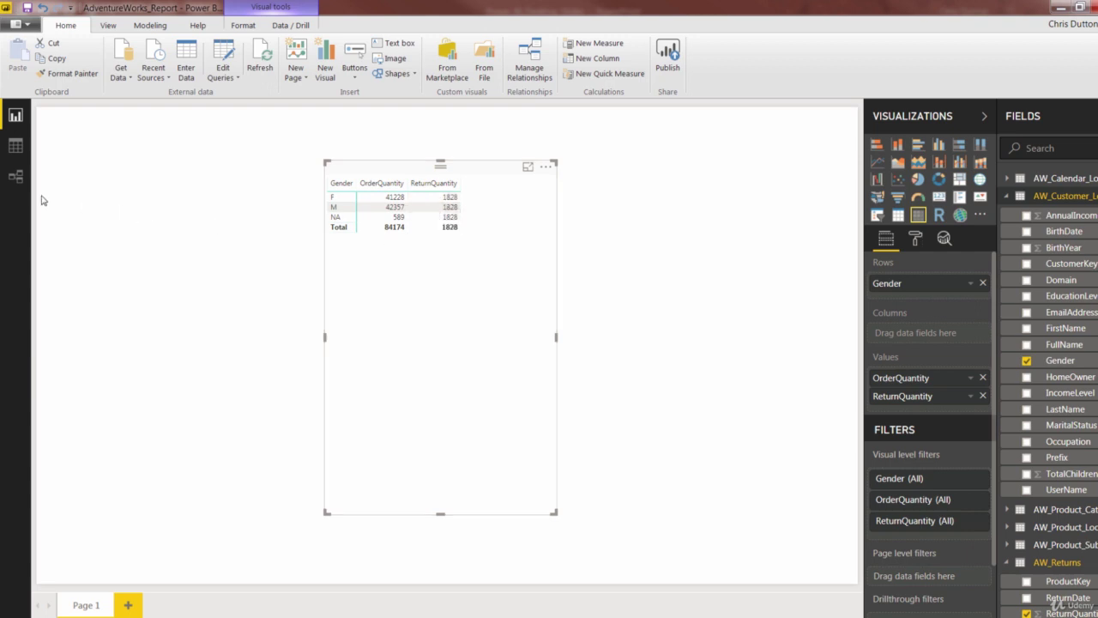
Return to the relationships diagram to inspect AW_Returns' links.
left_click(15, 177)
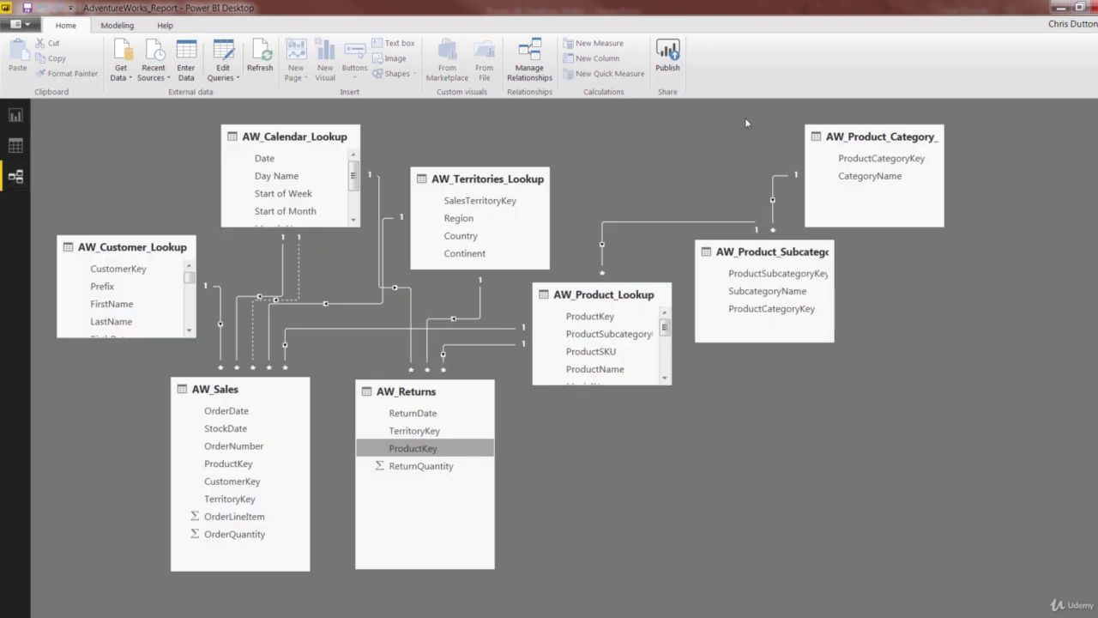